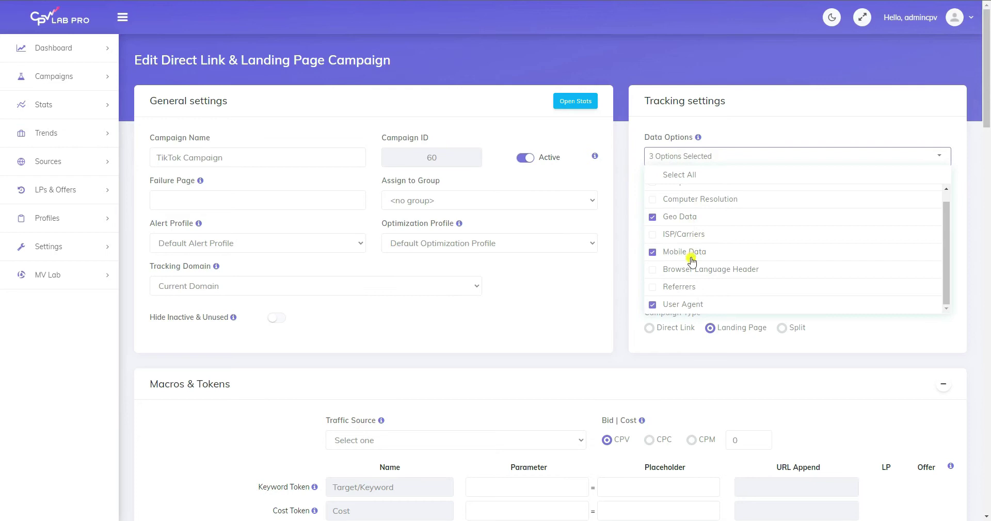
- Close the data options list unchanged and set the campaign's traffic source to TikTok
scroll(701, 206, up, 1)
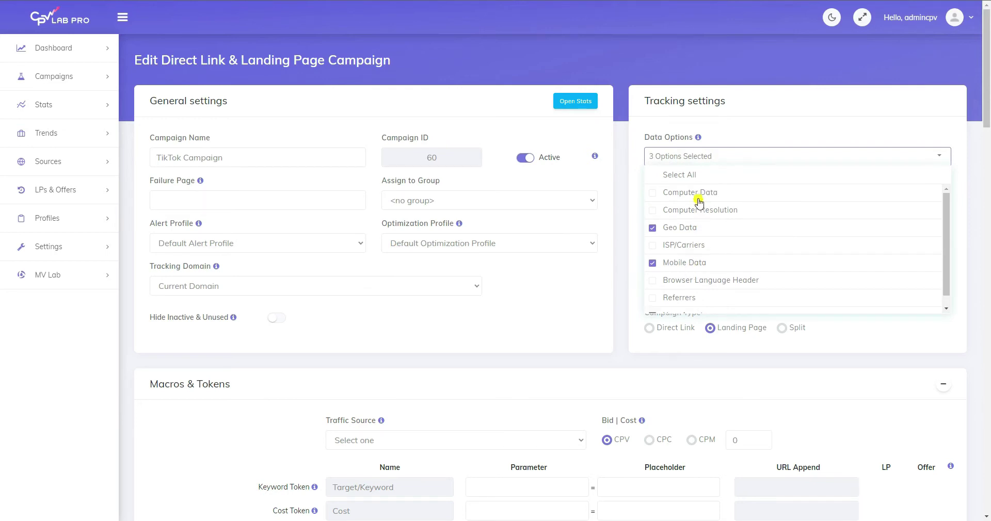
click(966, 356)
scroll(966, 355, down, 4)
click(407, 235)
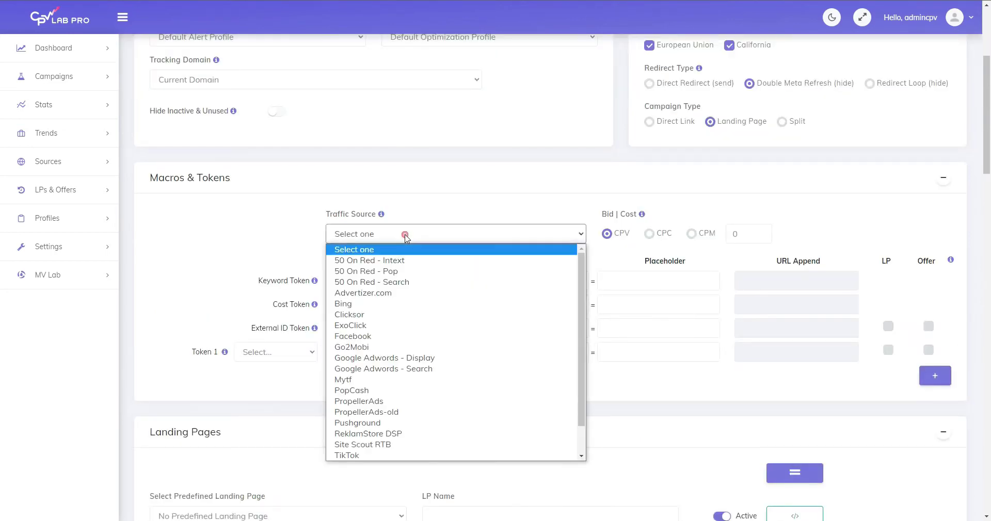
text(t)
click(340, 456)
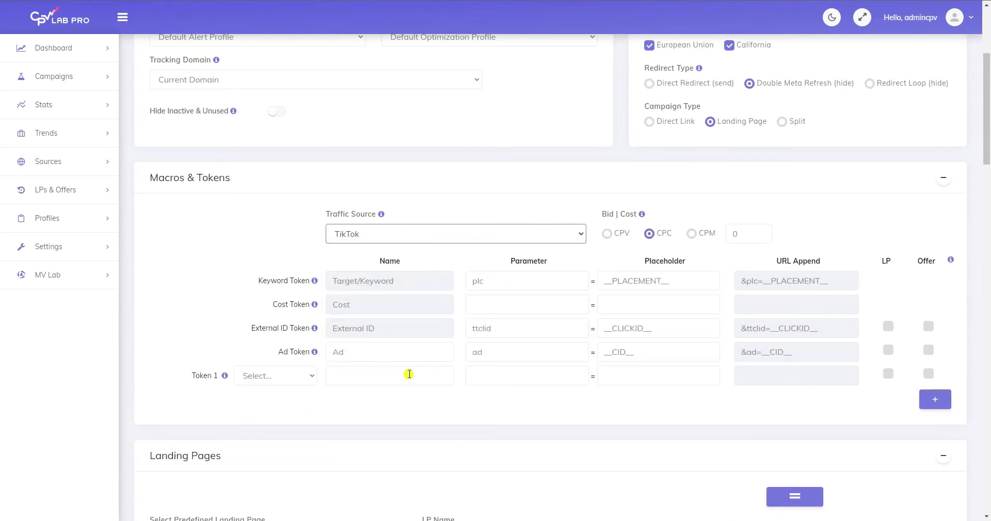
- Add the TikTok tokens Ad Name, Adgroup and Adgroup Name as Token 1, Token 2 and Token 3
click(278, 377)
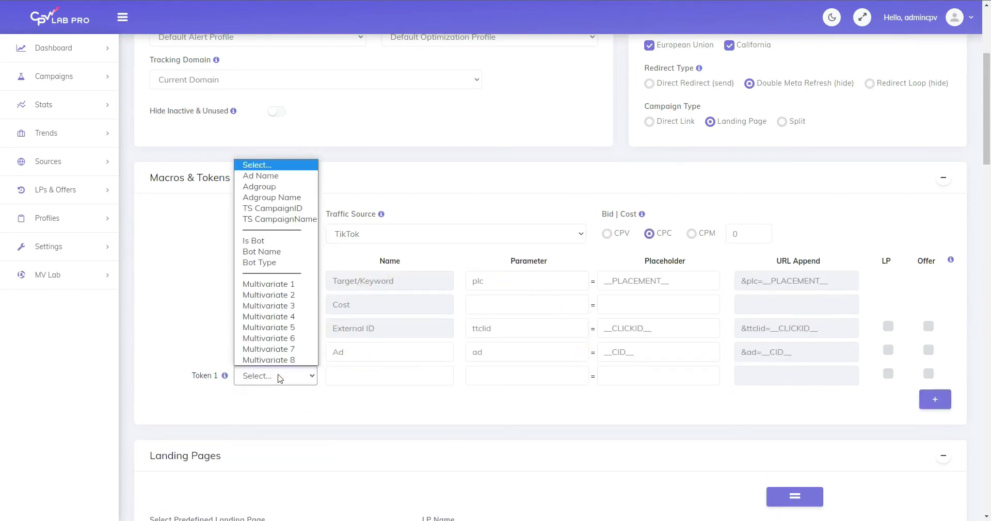
click(278, 176)
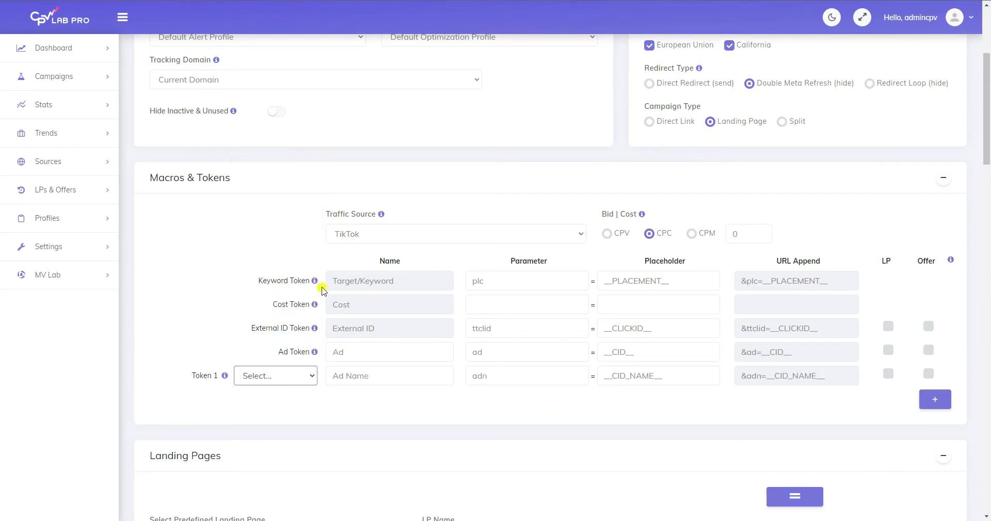
click(933, 399)
click(931, 422)
click(290, 420)
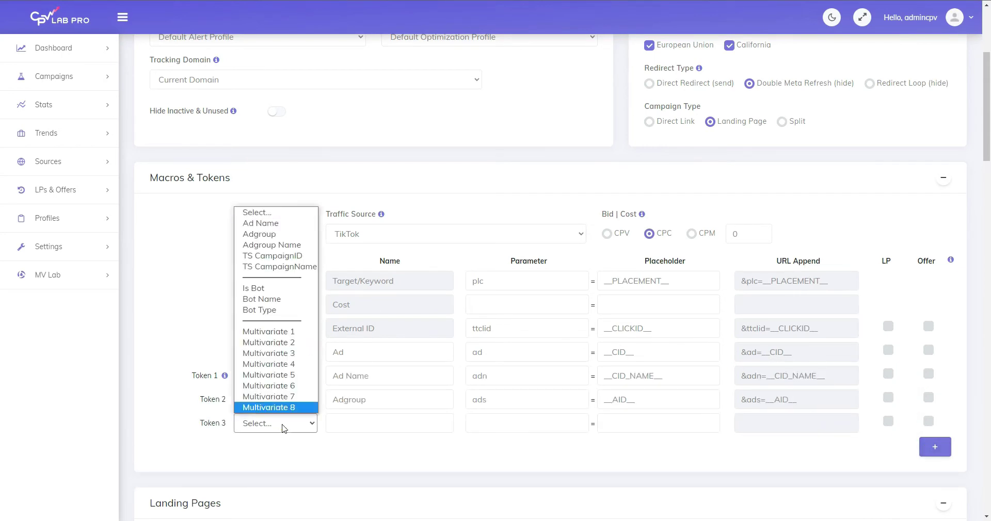
click(278, 250)
scroll(279, 250, down, 10)
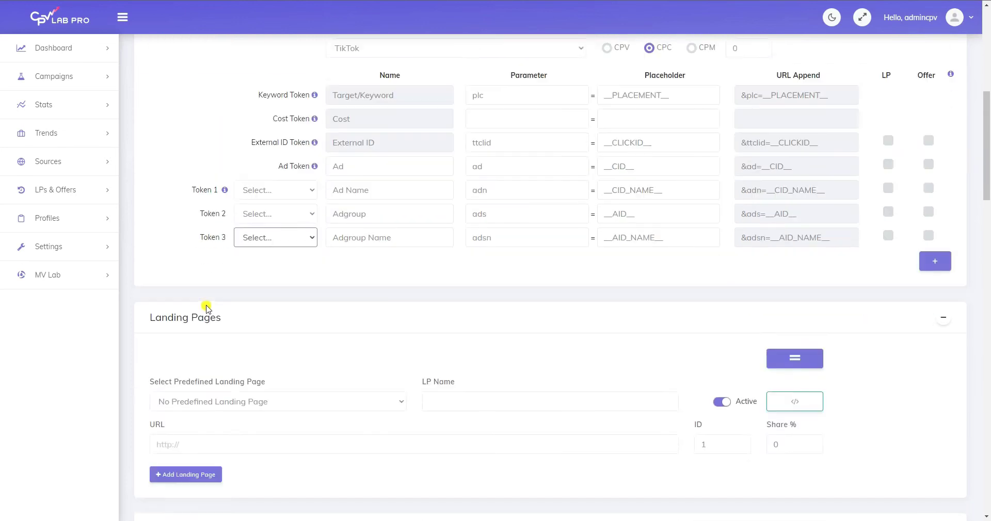
click(387, 288)
text(First Offer)
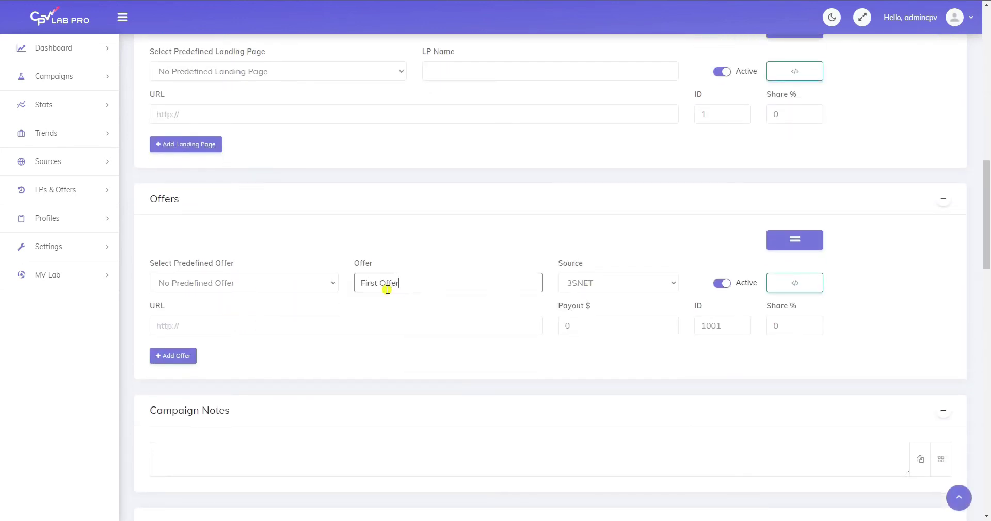
click(328, 330)
key(ctrl+v)
click(794, 242)
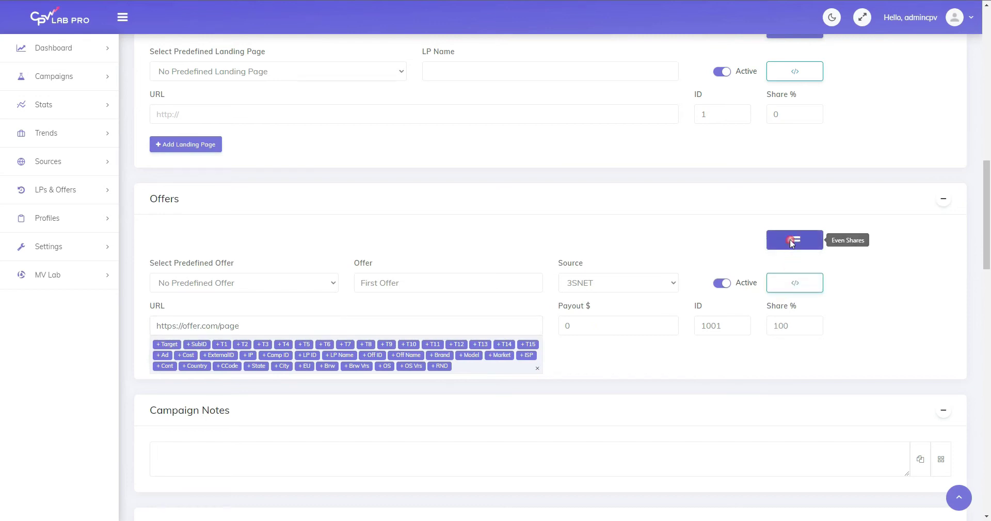
- Copy the Campaign URL from the Links & Pixels section
scroll(703, 326, down, 8)
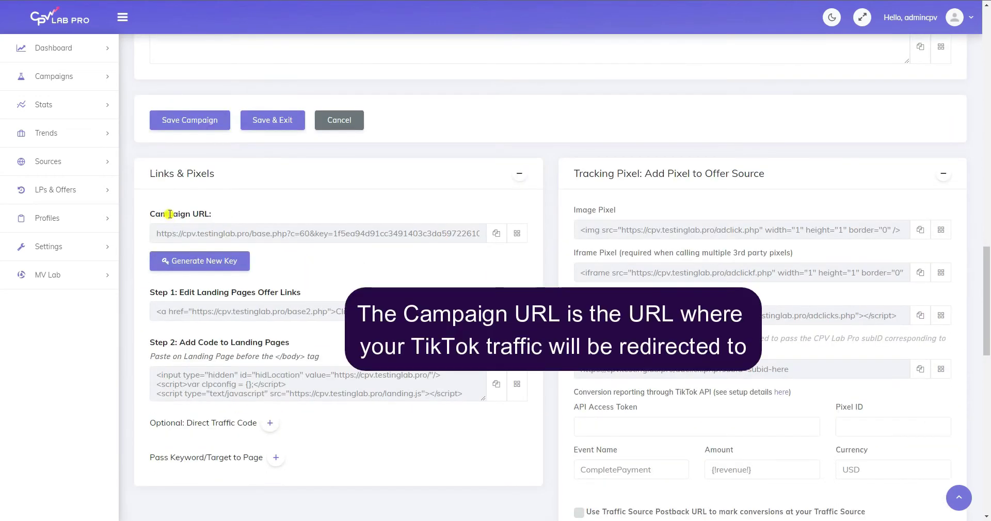
click(496, 239)
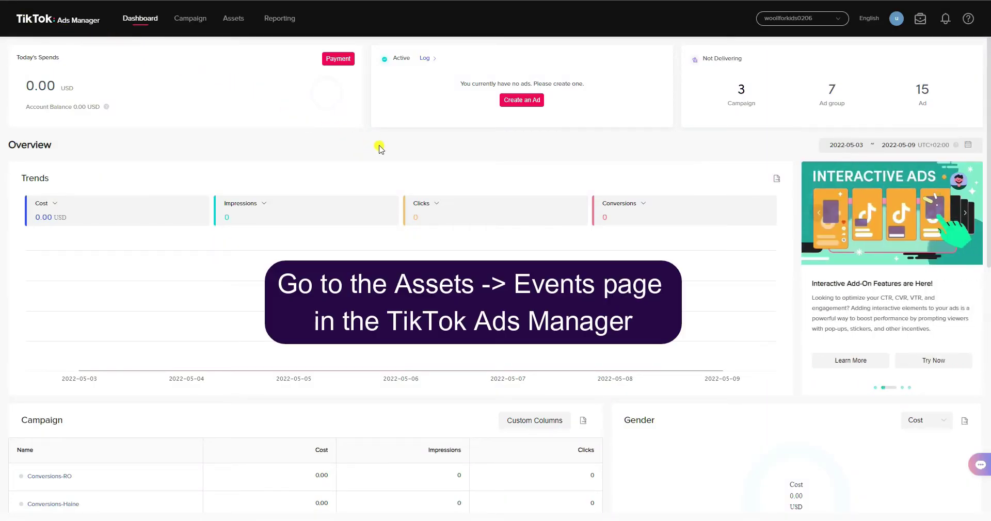
- Switch to TikTok Ads Manager and open the Web Events management page from the Events assets
mouse_move(227, 21)
click(228, 47)
click(590, 145)
click(632, 376)
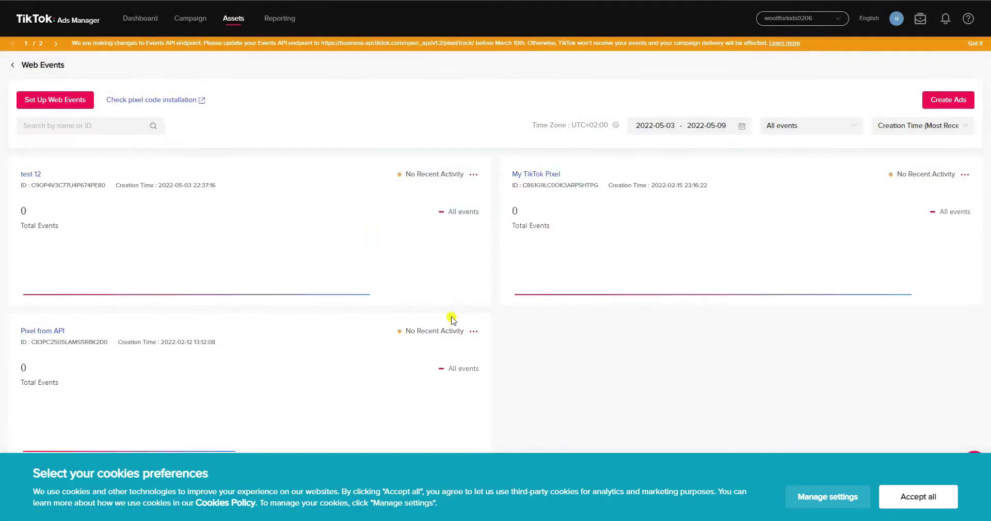
- Create an Events API web event connection with the pixel name First Pixel and manual setup, completing the setup instructions
click(77, 96)
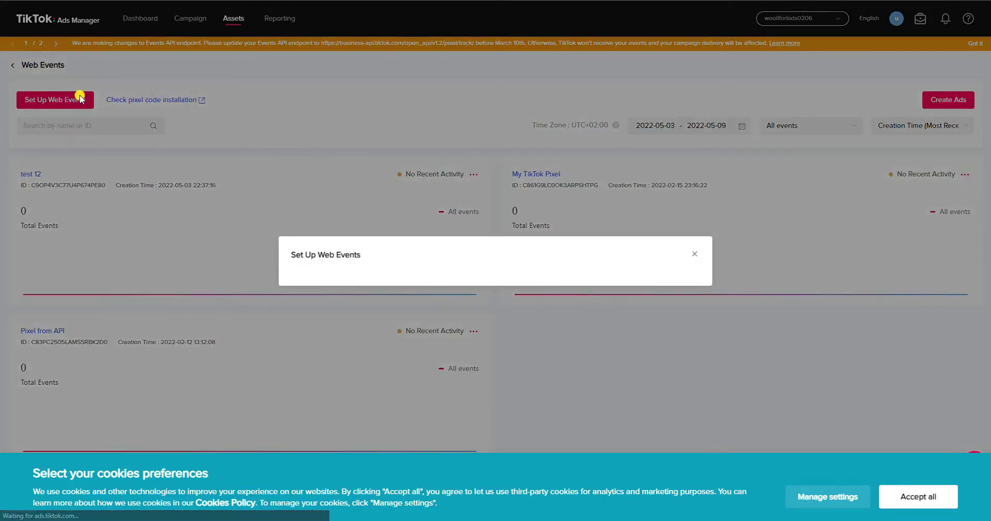
click(559, 258)
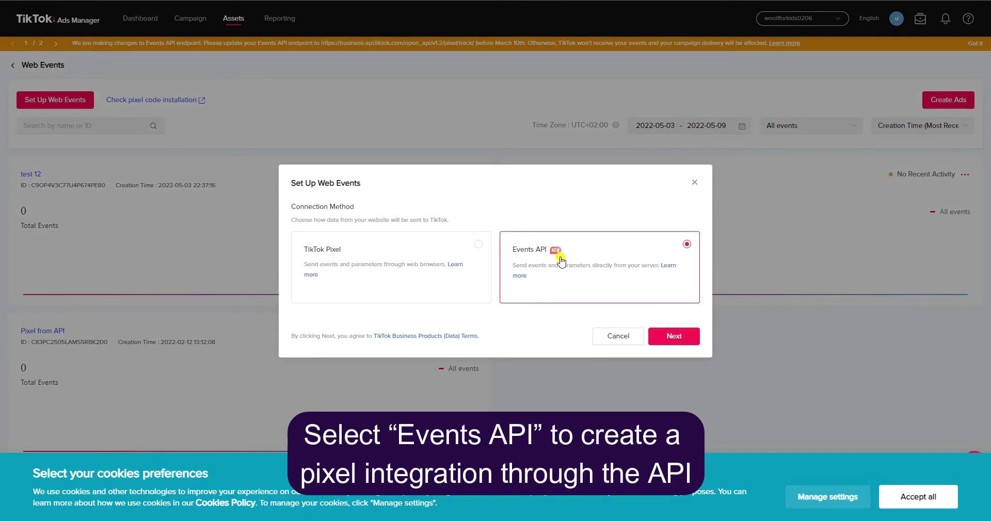
click(673, 335)
click(372, 219)
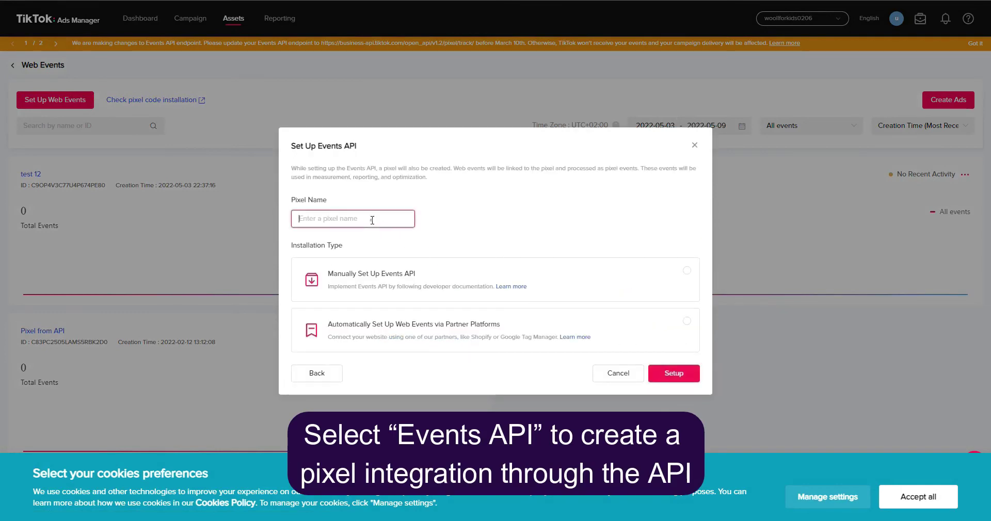
text(First Pixel)
click(371, 279)
click(662, 375)
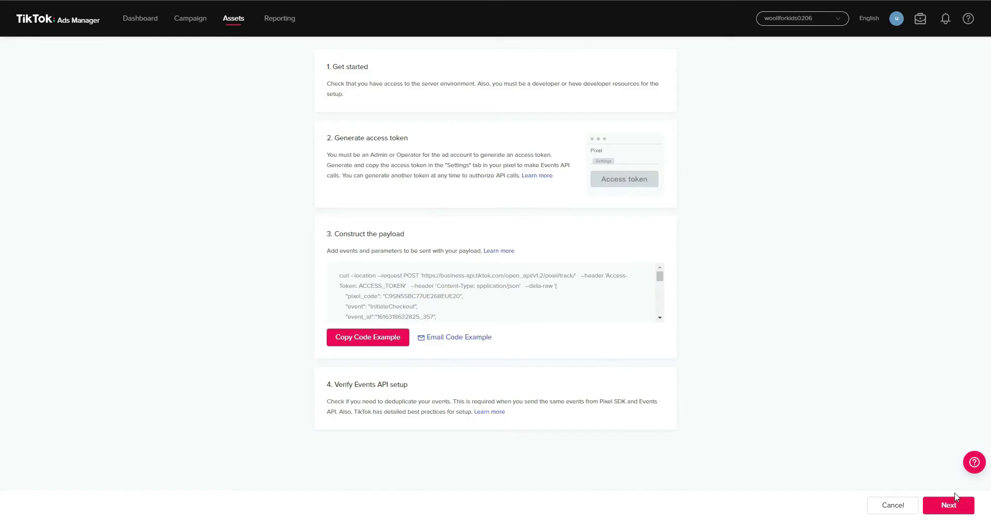
click(954, 498)
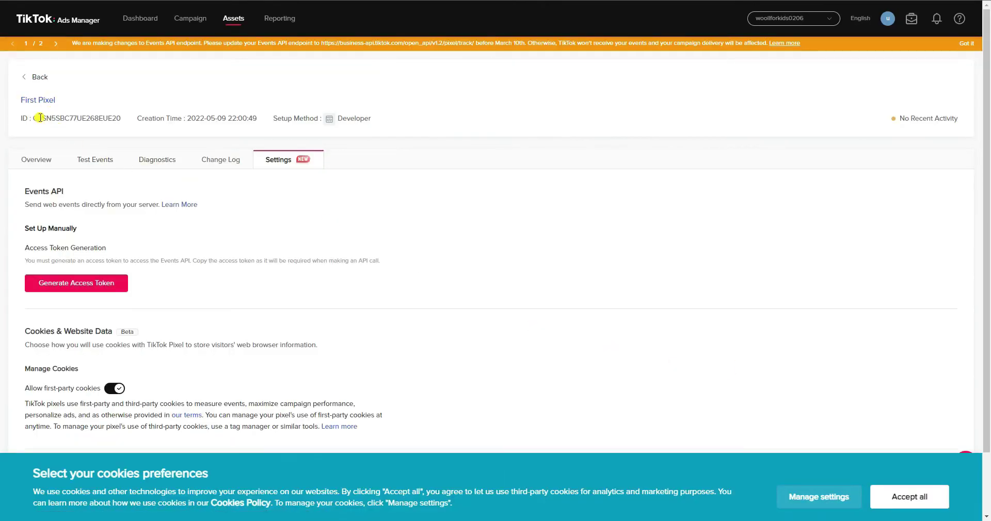
- Select the new pixel's ID, then generate an Events API access token and select it for copying
triple_click(47, 119)
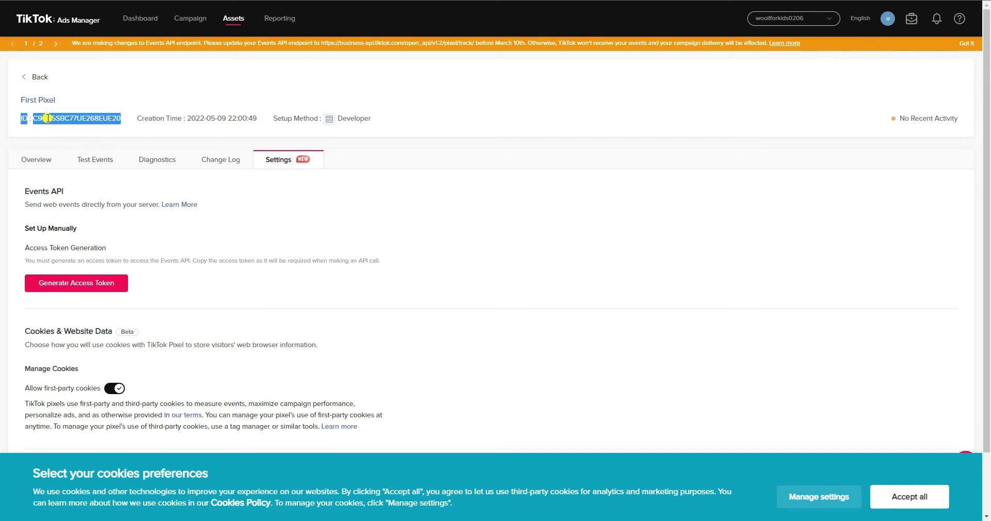
click(77, 284)
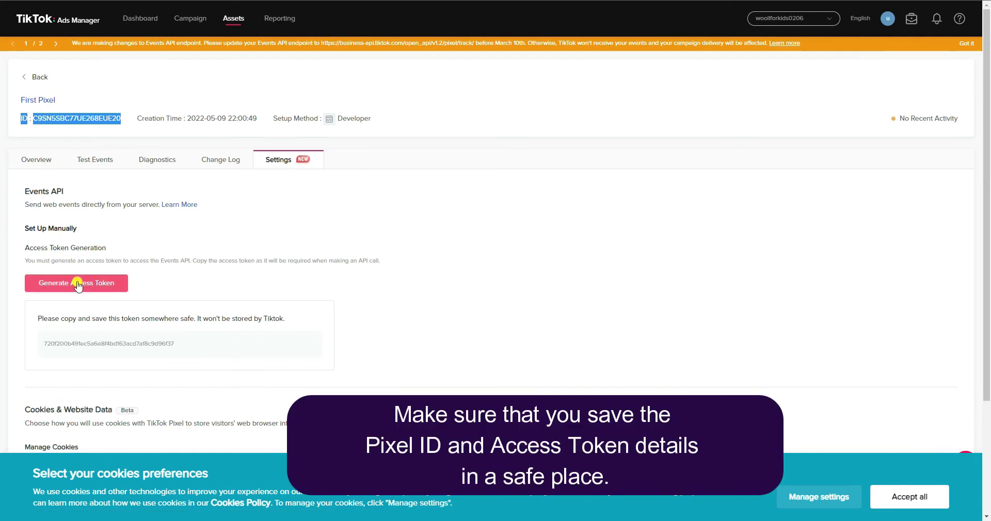
click(69, 345)
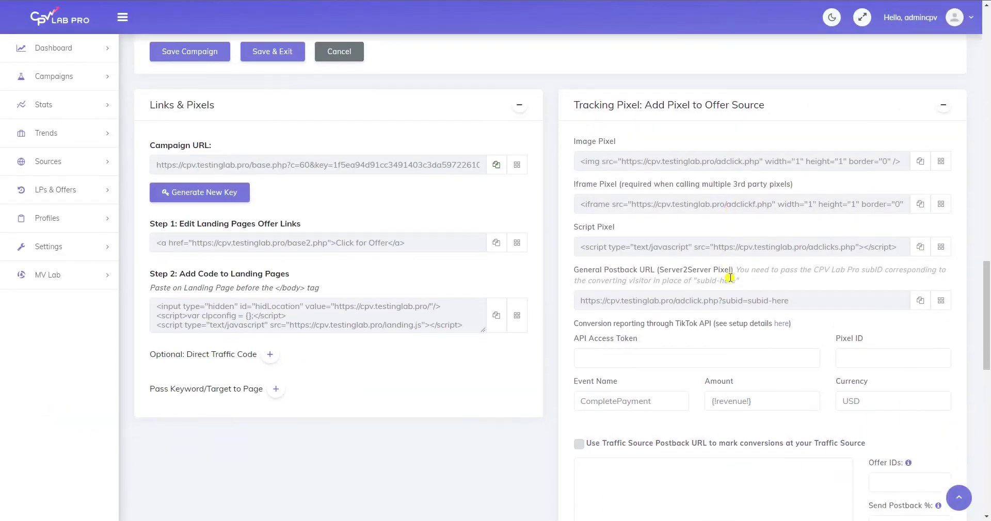
- Copy the generated access token and paste it as the API Access Token in the CPV Lab Pro campaign's TikTok API settings
scroll(725, 281, down, 3)
scroll(730, 277, down, 1)
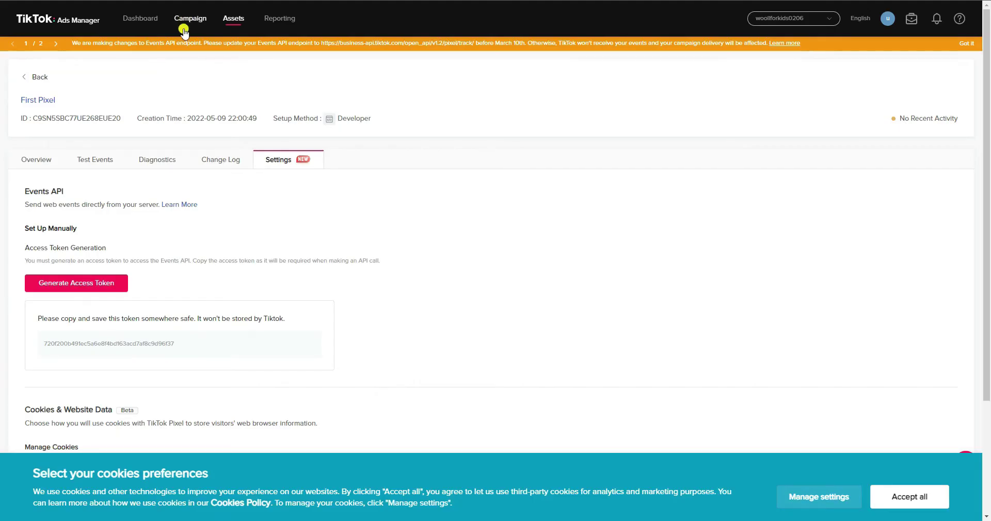
click(83, 343)
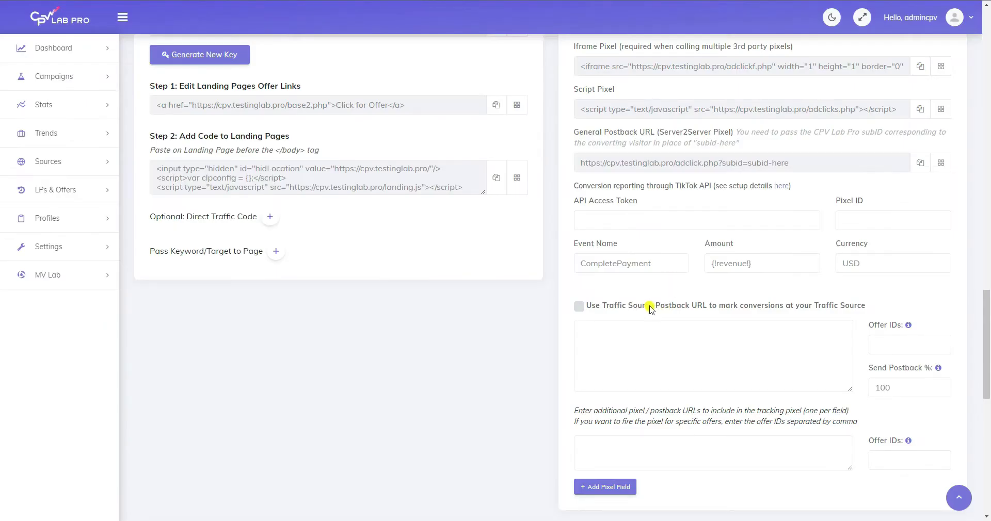
click(622, 218)
key(ctrl+v)
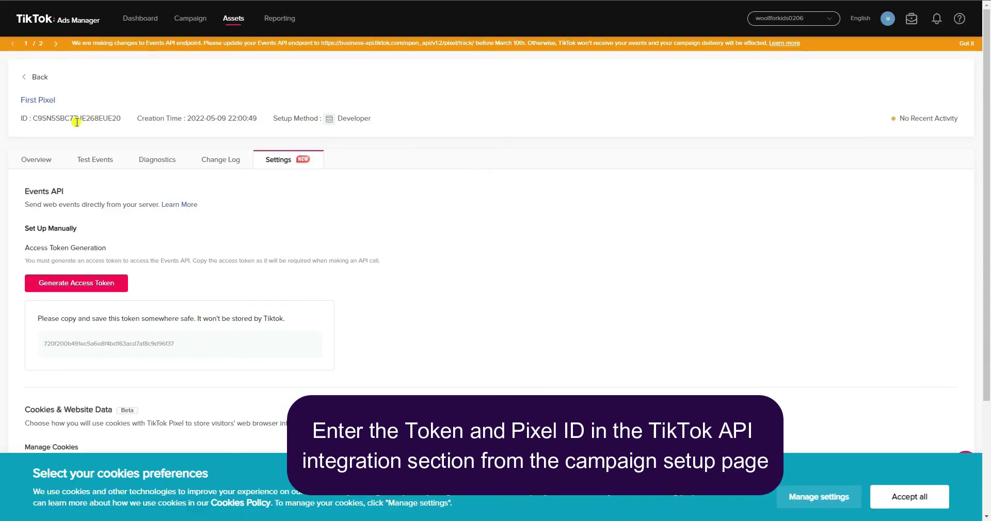
- Copy First Pixel's ID from TikTok Ads Manager and paste it as the Pixel ID in the CPV Lab Pro campaign
triple_click(78, 122)
click(139, 121)
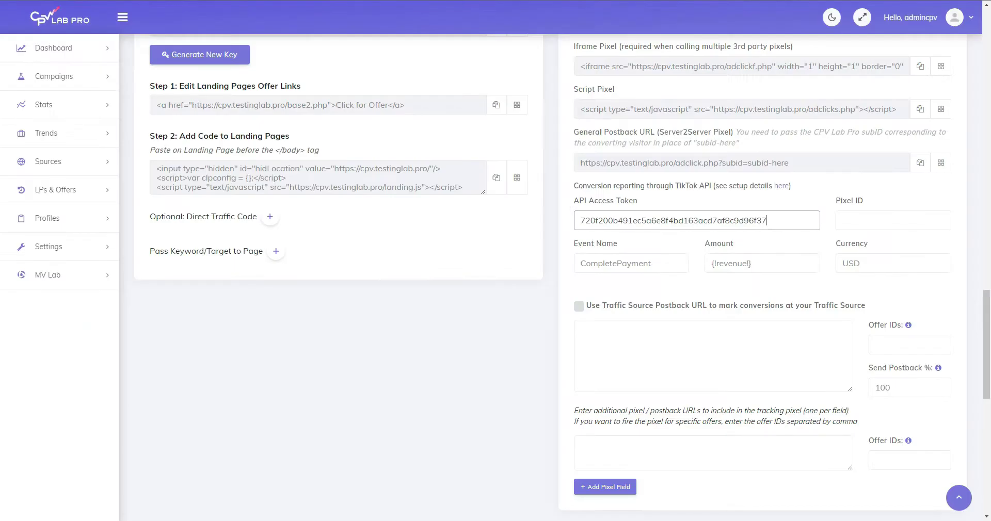
click(855, 221)
key(ctrl+v)
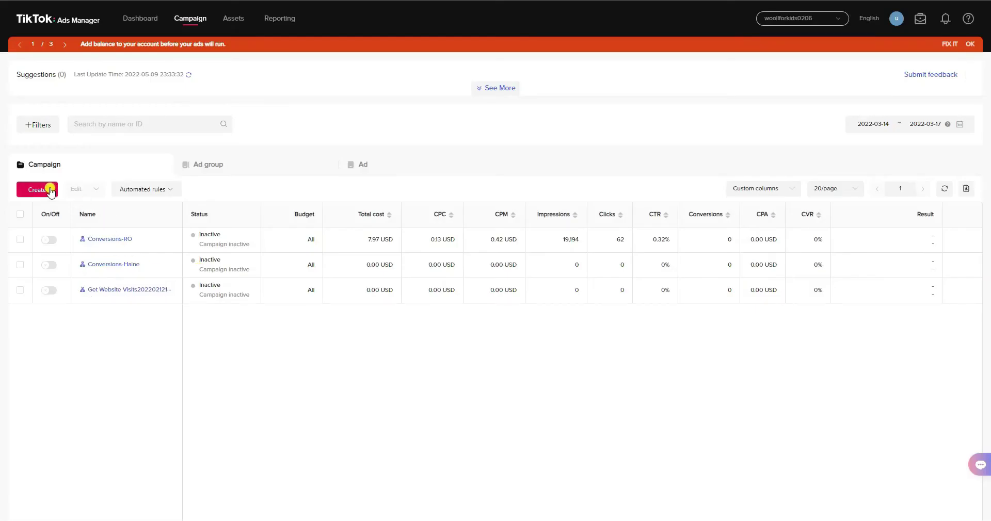
- In TikTok Ads Manager, start a fresh campaign with the Conversions objective and continue to the ad group setup
click(50, 190)
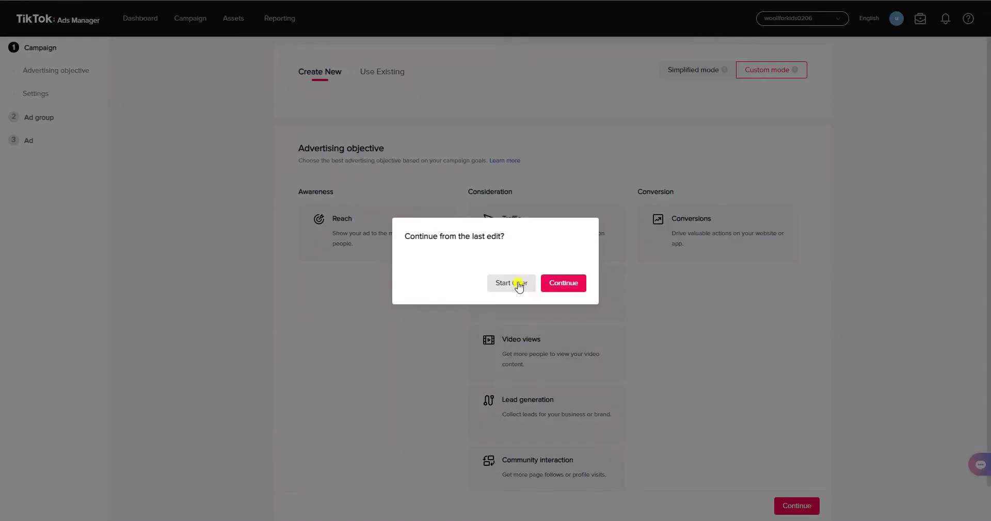
click(524, 284)
click(705, 243)
click(709, 233)
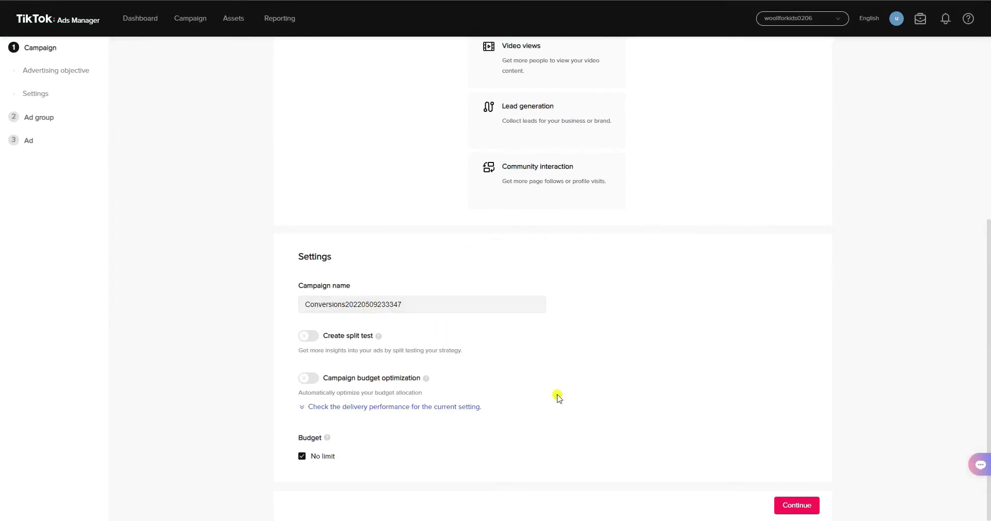
click(792, 501)
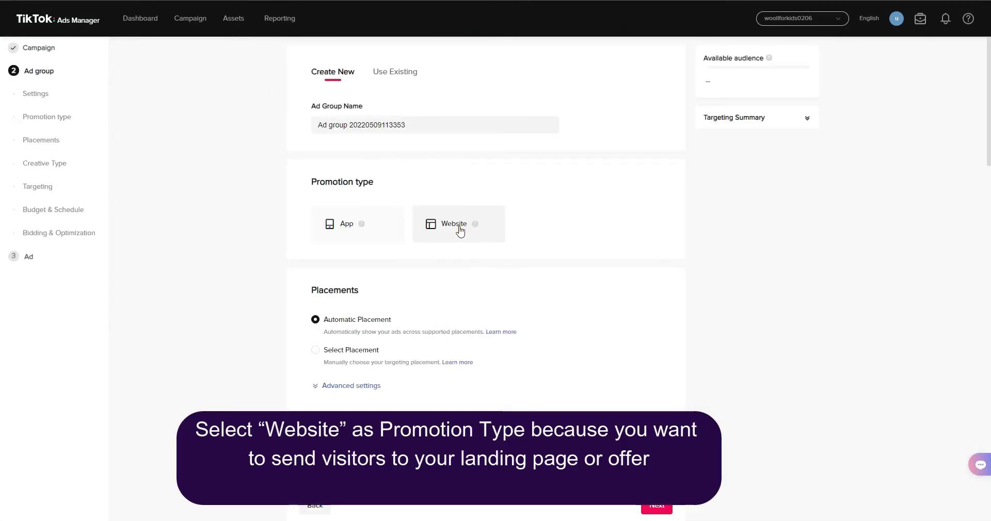
- Set the ad group's promotion type to Website, with Pixel from API as the TikTok pixel and Complete Payment as the optimization event
click(460, 230)
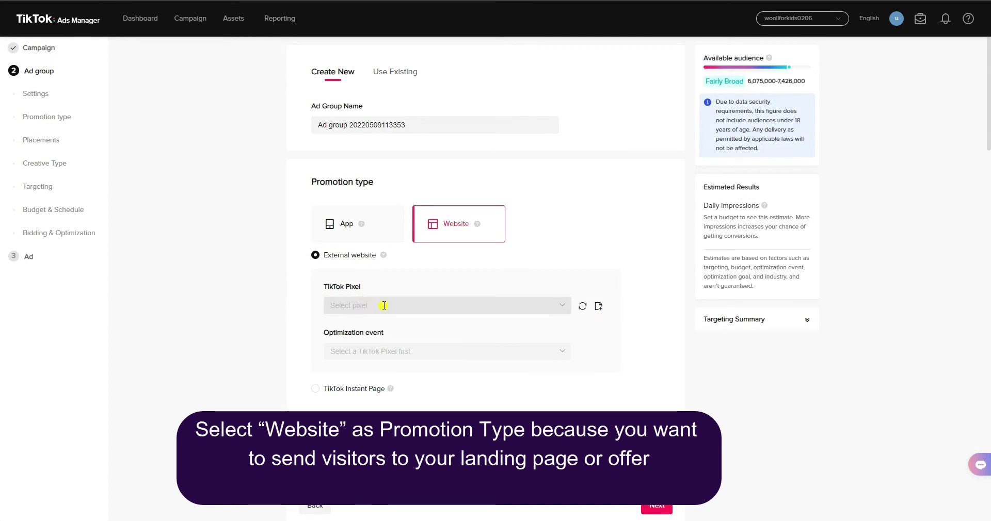
click(562, 305)
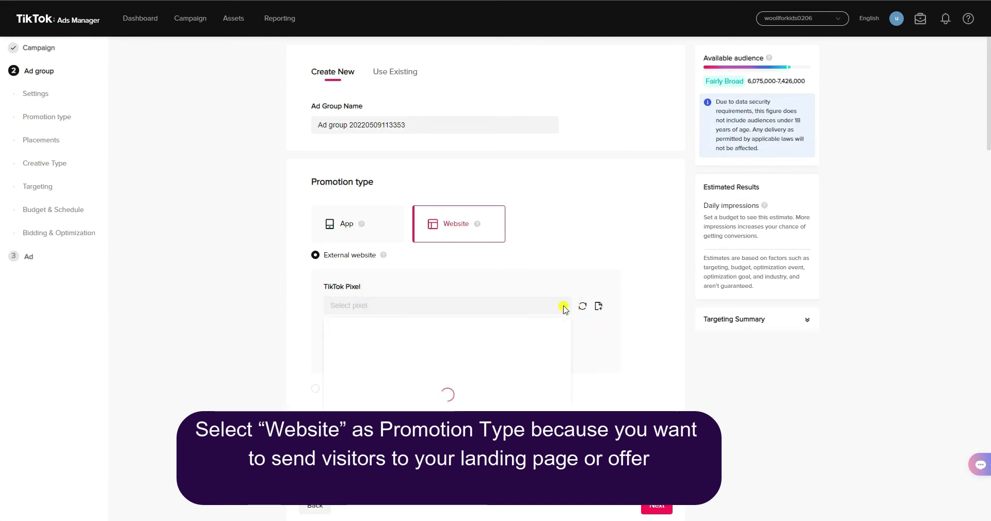
click(428, 330)
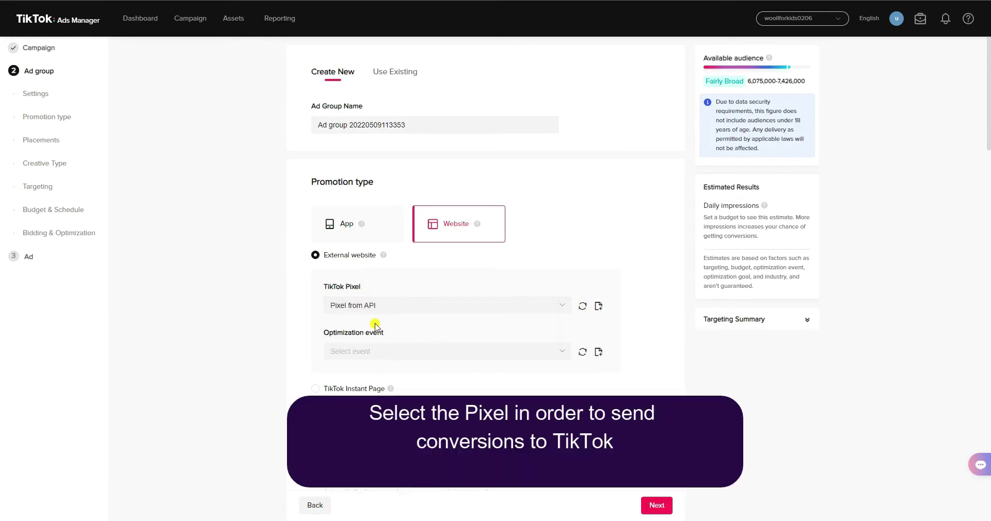
click(567, 350)
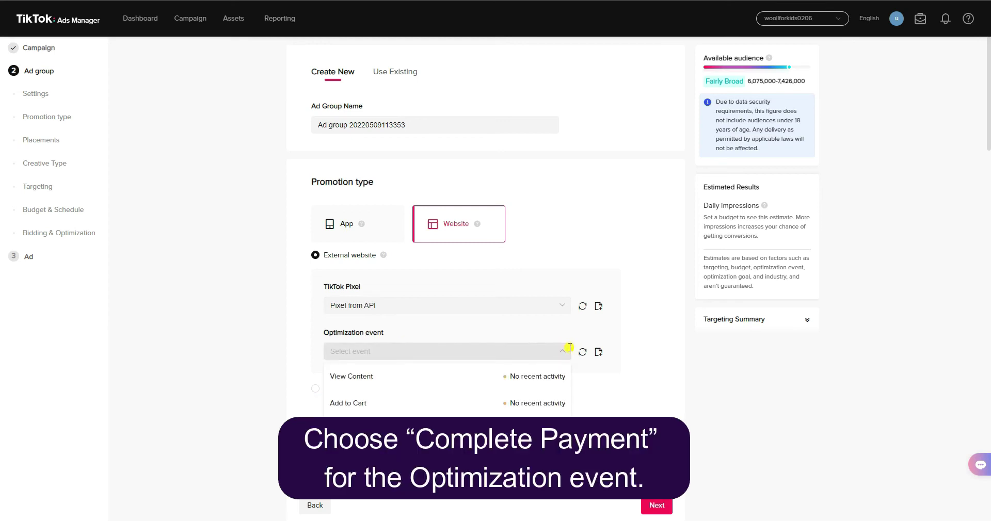
scroll(536, 381, down, 3)
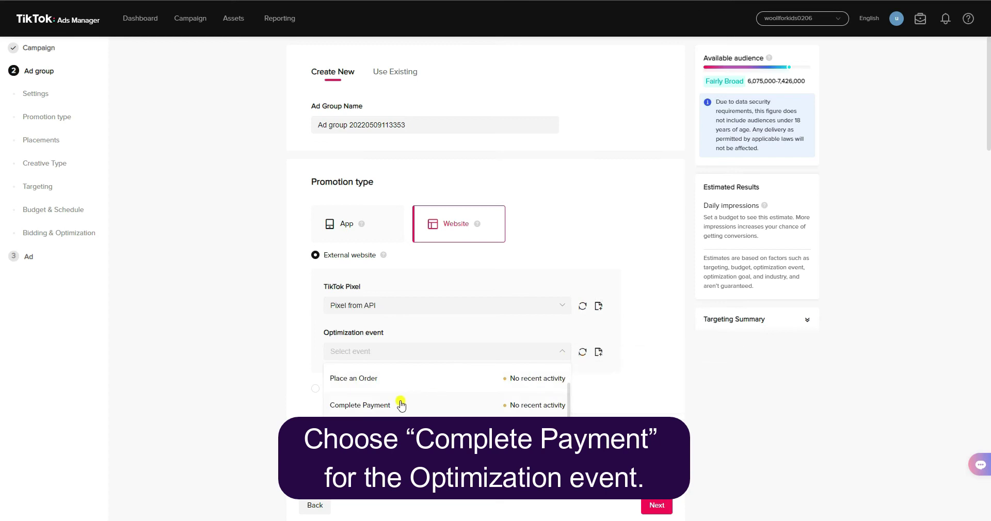
click(399, 403)
scroll(491, 388, down, 1)
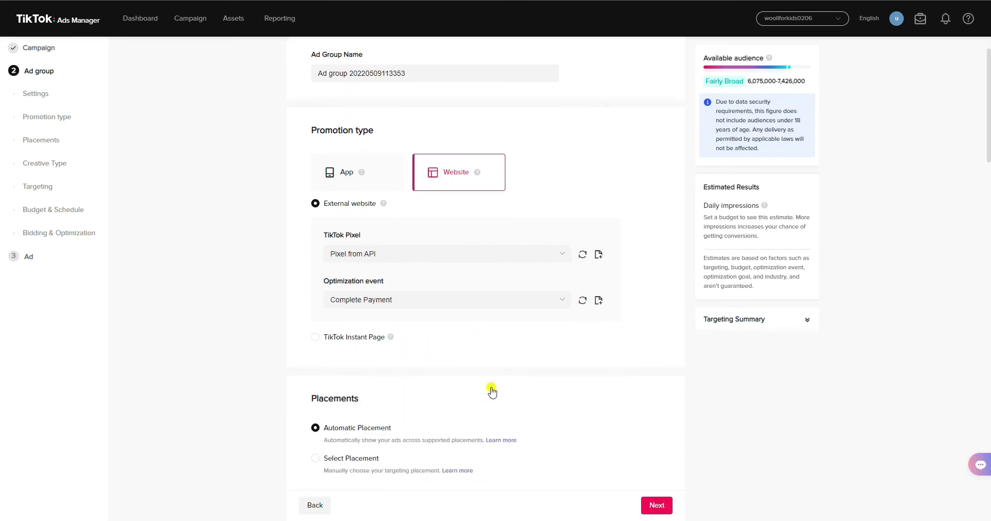
scroll(604, 376, down, 2)
scroll(598, 376, down, 6)
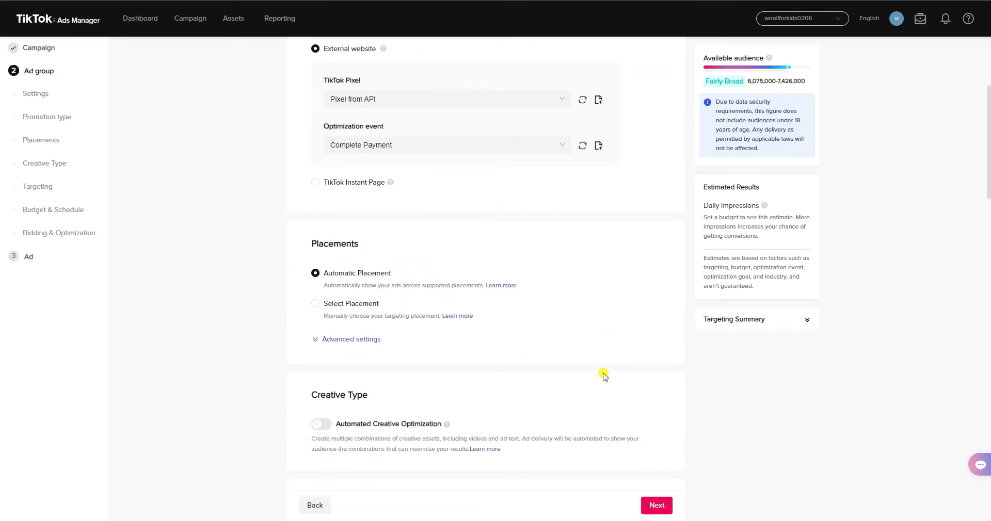
- Limit the ad group's age targeting to 25-34 and 35-44
scroll(581, 374, down, 3)
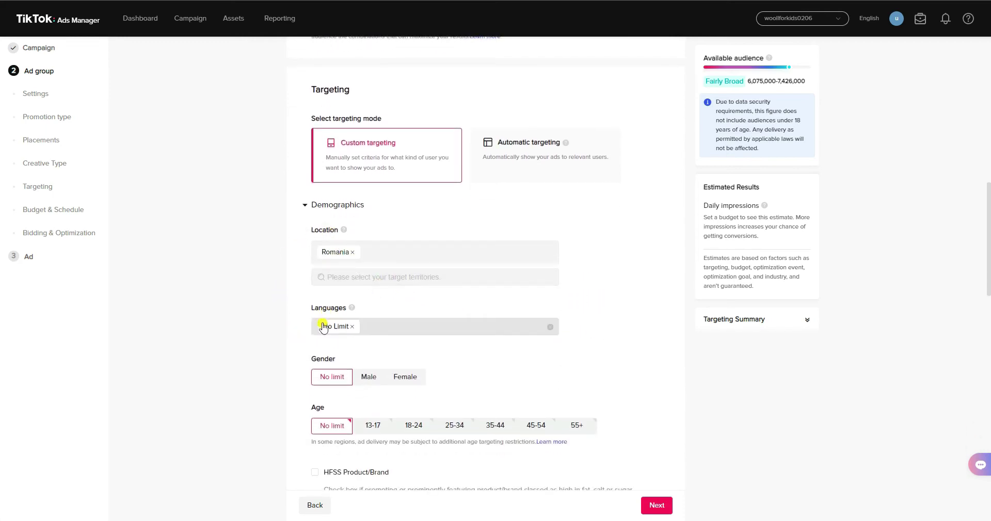
scroll(382, 289, down, 3)
click(453, 270)
click(495, 270)
- Set the ad group's daily budget to 20 USD and continue to the ad setup
scroll(593, 228, down, 7)
scroll(580, 235, down, 4)
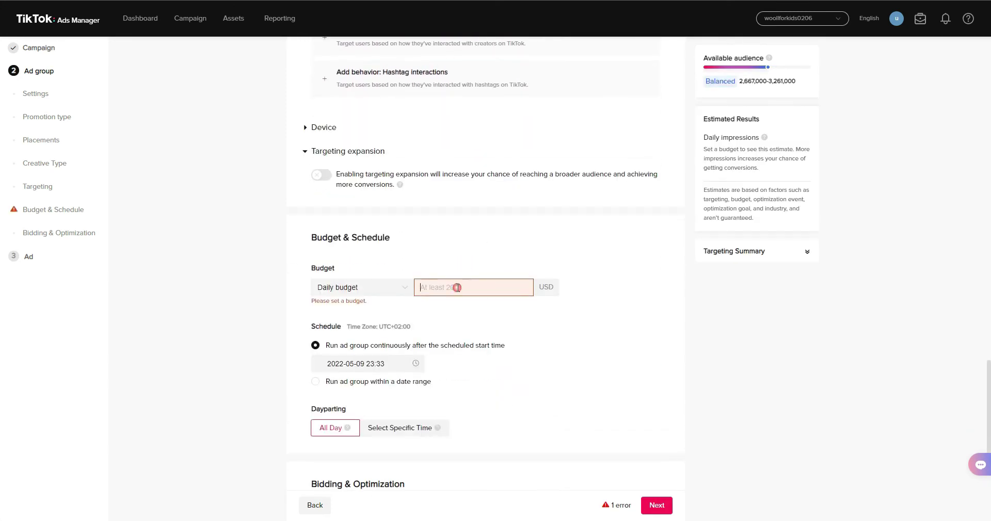
click(478, 284)
text(20)
scroll(568, 387, down, 4)
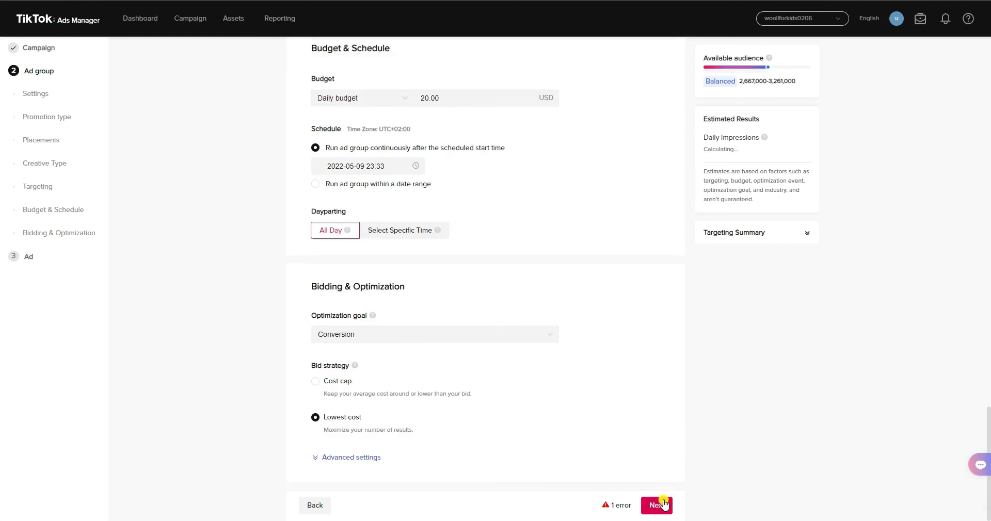
click(665, 505)
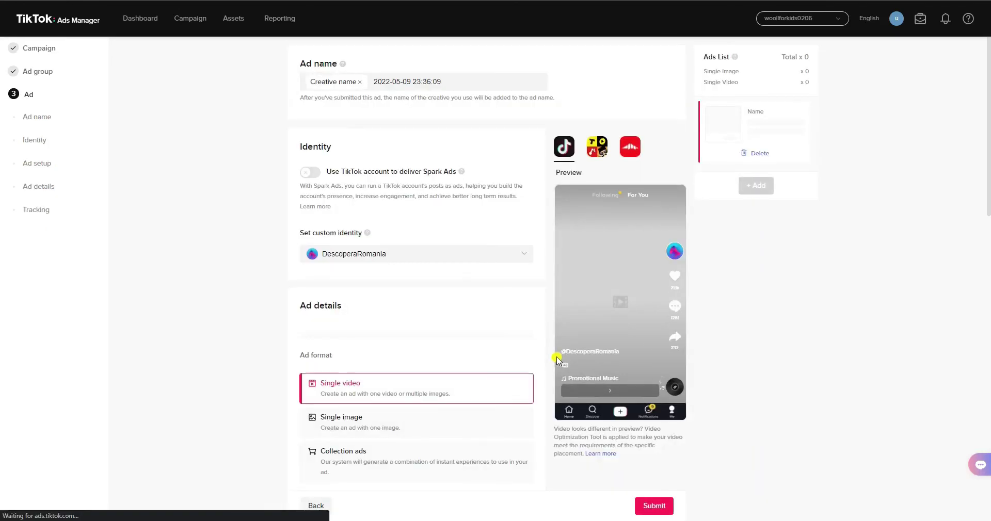
- Add tiktok-video4-1.mp4 from the video library as the creative of the single video ad
scroll(598, 333, down, 1)
scroll(568, 351, down, 1)
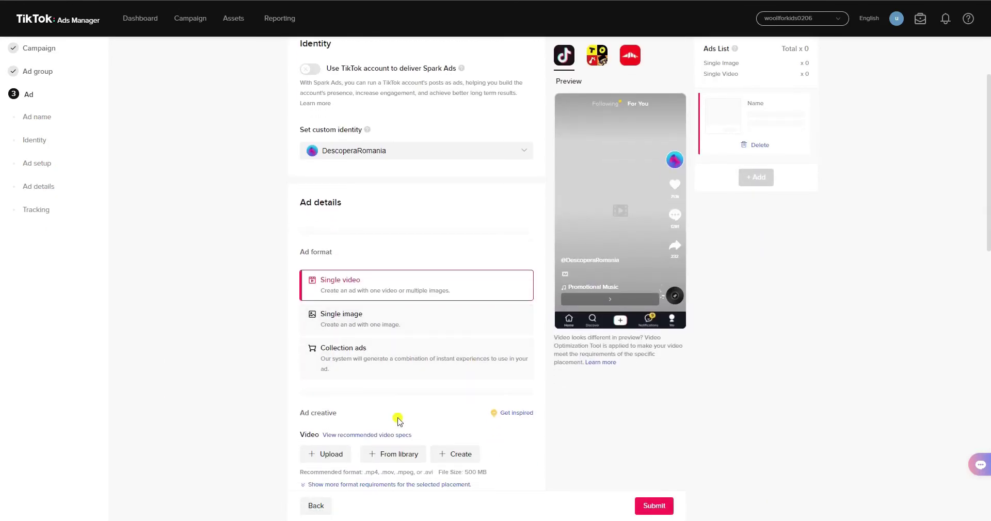
click(389, 455)
click(590, 143)
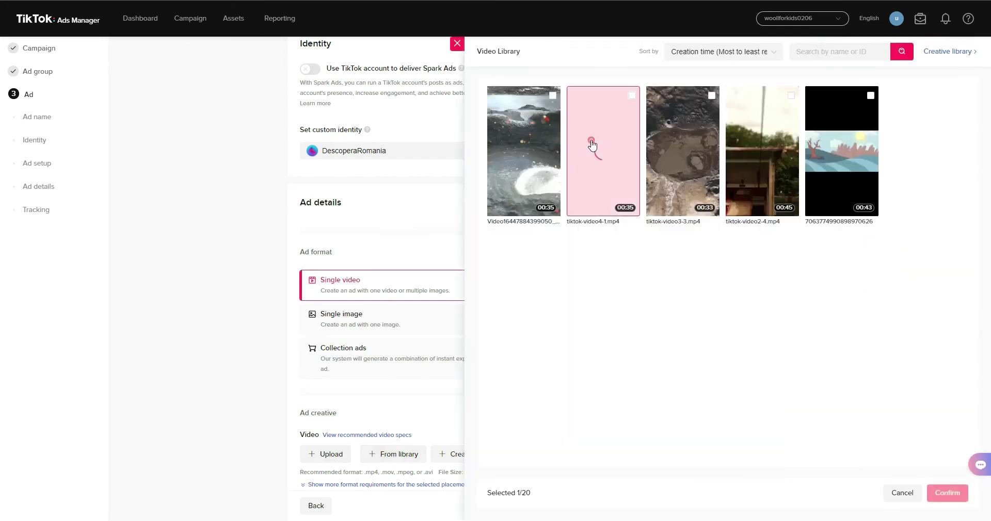
click(946, 493)
- Enter "Ad text goes here" as the ad's text
scroll(378, 257, down, 5)
click(332, 313)
text(Ad text goes here)
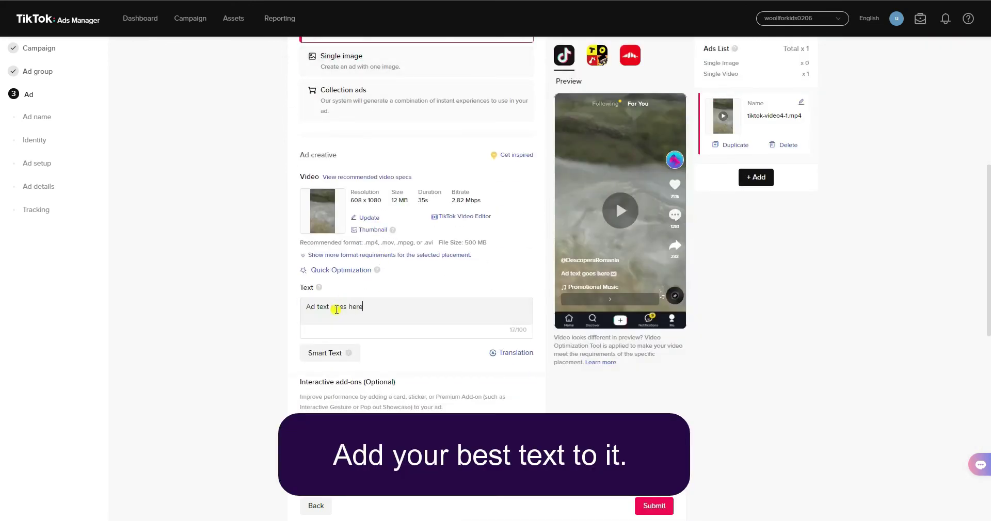
- Copy the Campaign URL from the CPV Lab Pro campaign and paste it as the TikTok ad's website URL
scroll(277, 283, down, 2)
scroll(358, 352, down, 3)
click(344, 389)
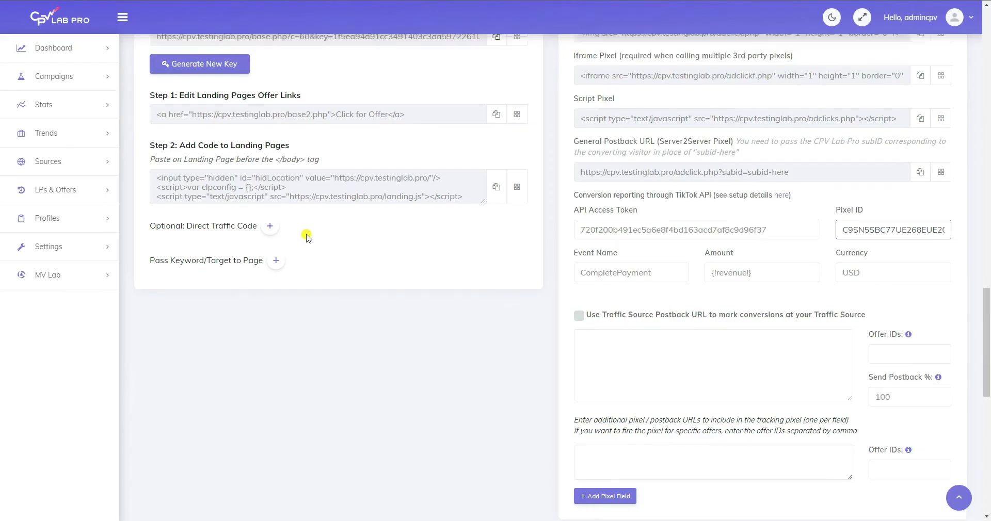
scroll(307, 233, up, 1)
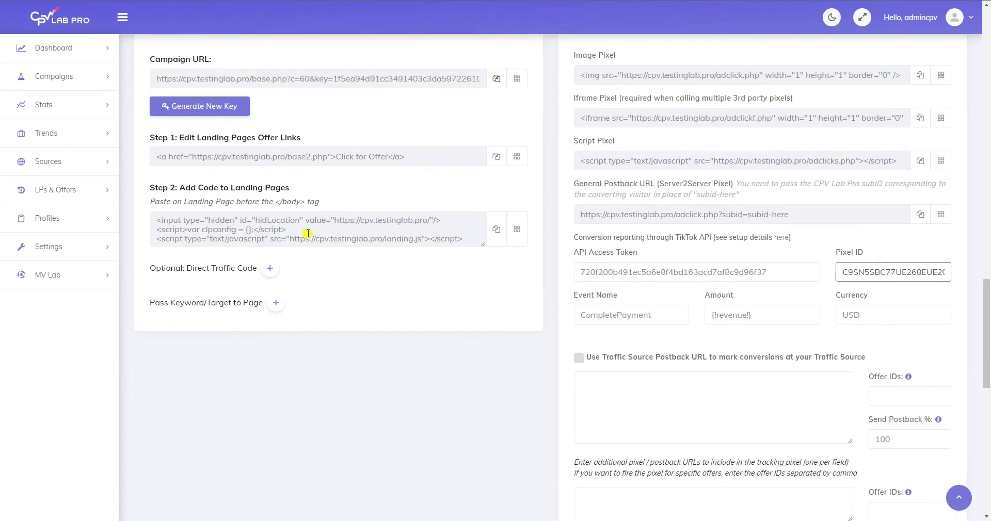
scroll(308, 233, up, 2)
click(493, 181)
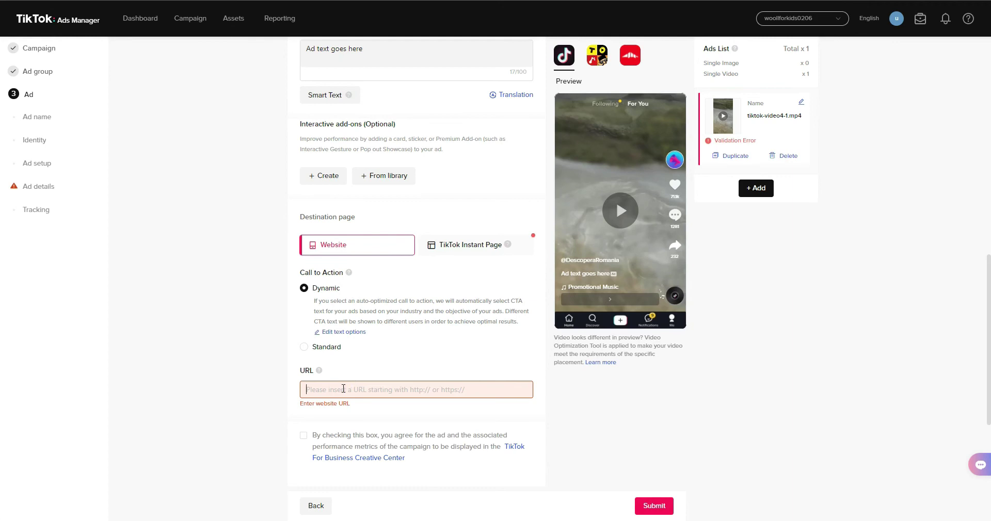
key(ctrl+v)
- Submit the finished TikTok ad
scroll(572, 408, down, 2)
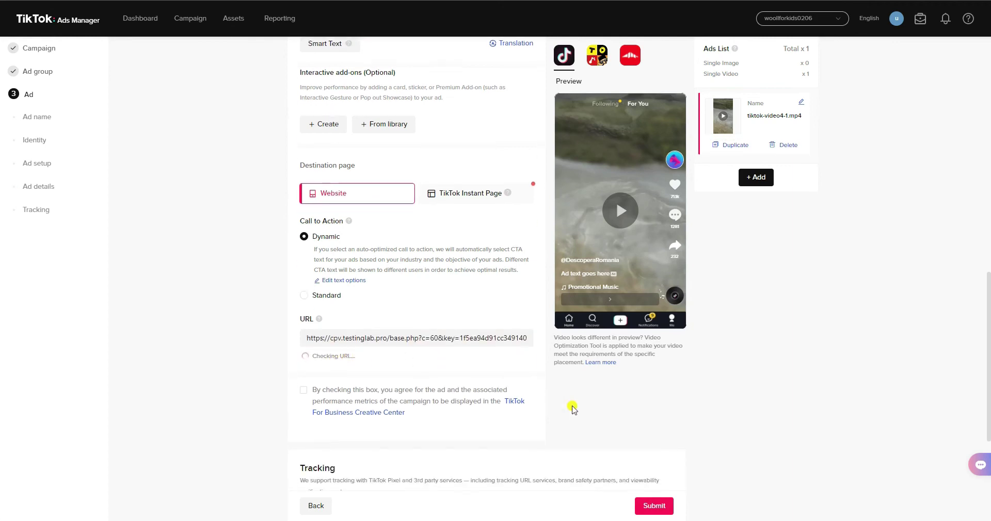
scroll(573, 408, down, 3)
click(654, 505)
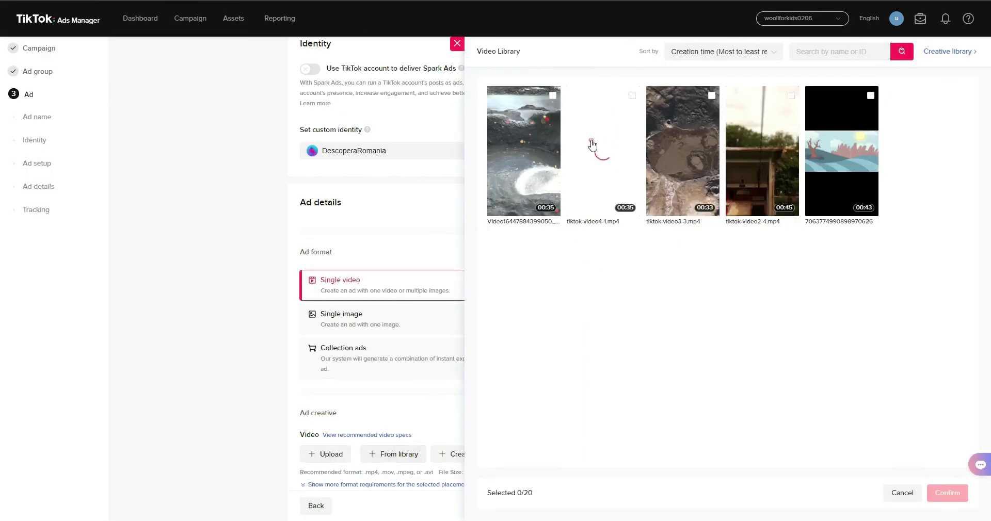
click(593, 146)
click(946, 493)
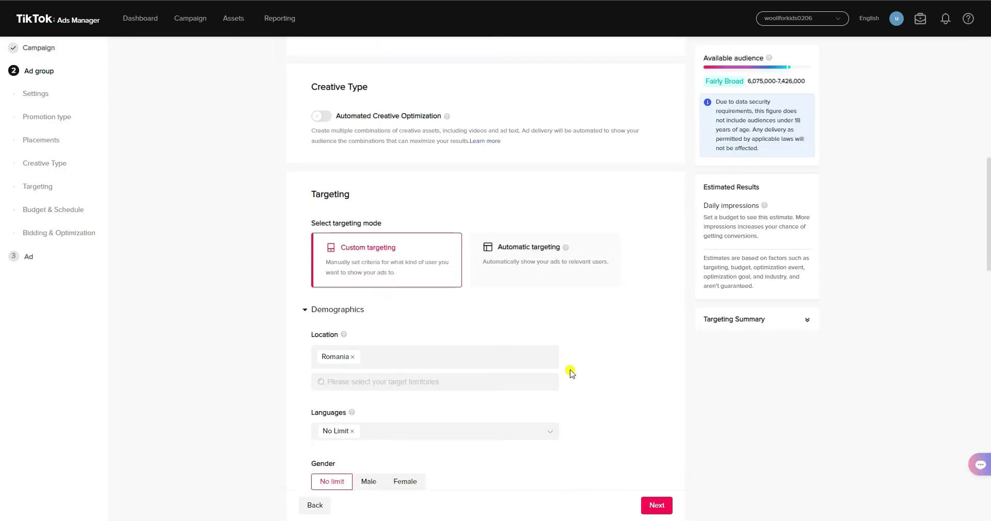
scroll(567, 369, down, 3)
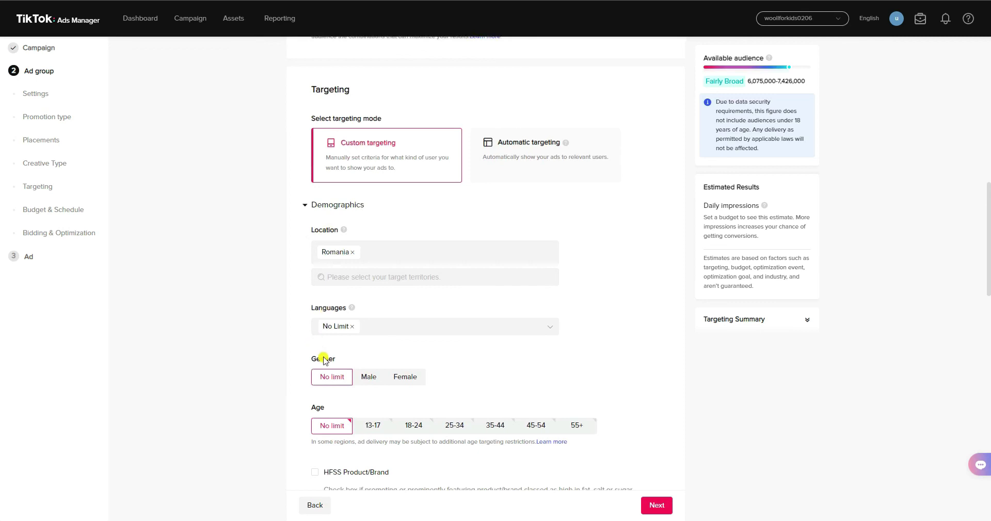
scroll(309, 408, down, 3)
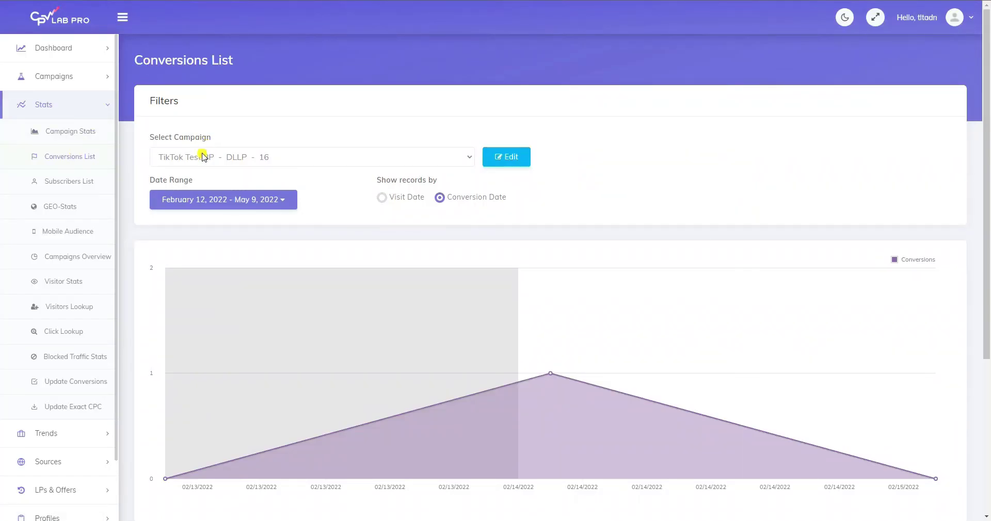
- In CPV Lab Pro's Conversions List, examine the converting visitors of the TikTok Test BP campaign
scroll(204, 217, down, 4)
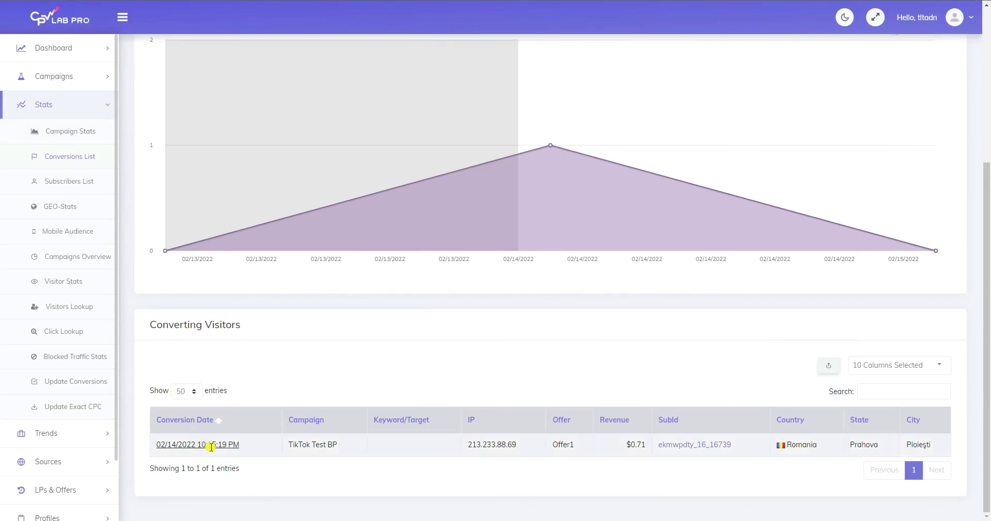